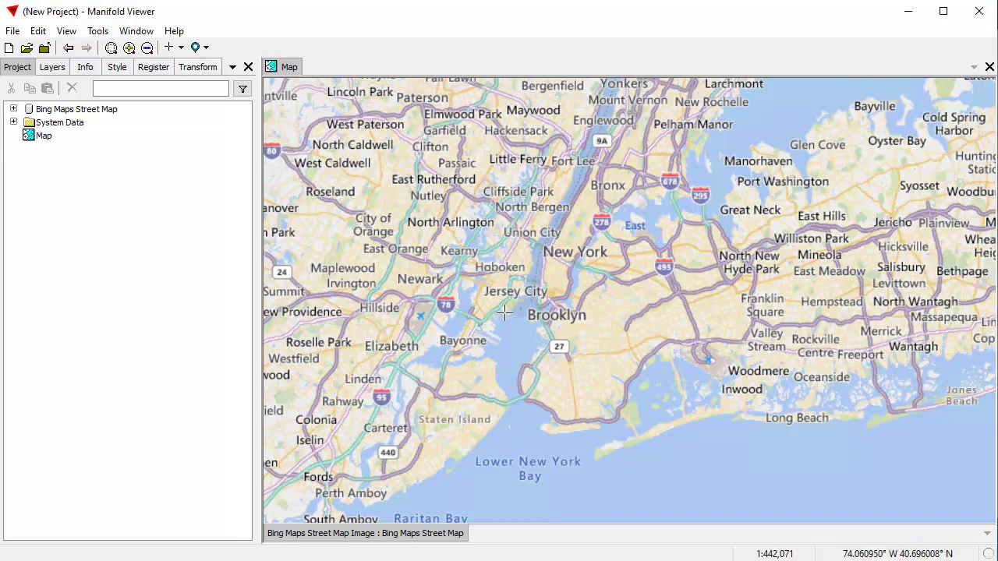
- Bring up the 'spatial joins are easier' folder with nybb.shp and OEM_NursingHomes_001.shp selected
key(alt+Tab)
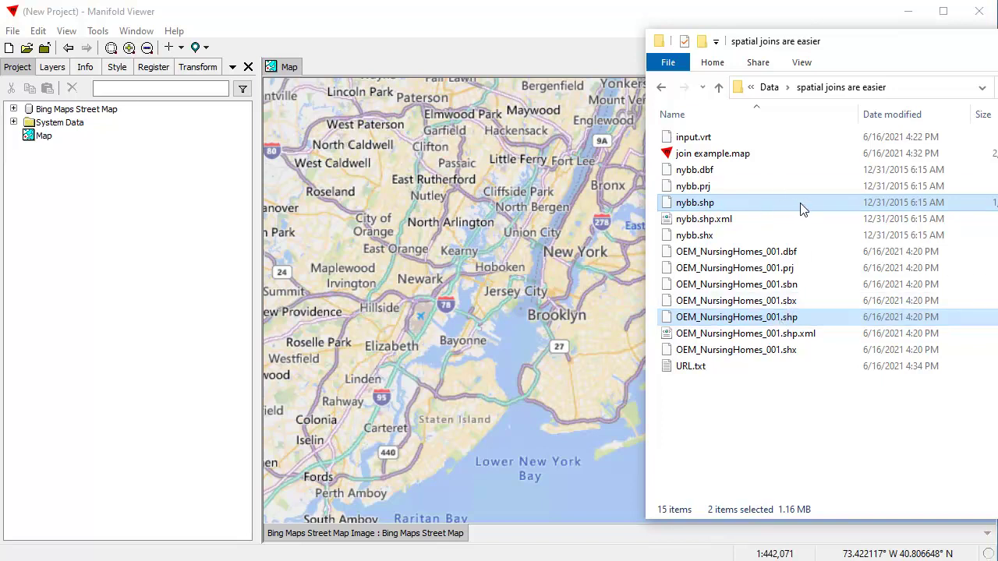
- Import nybb.shp and OEM_NursingHomes_001.shp and add both drawings as layers over the Bing map
drag(803, 208, 123, 255)
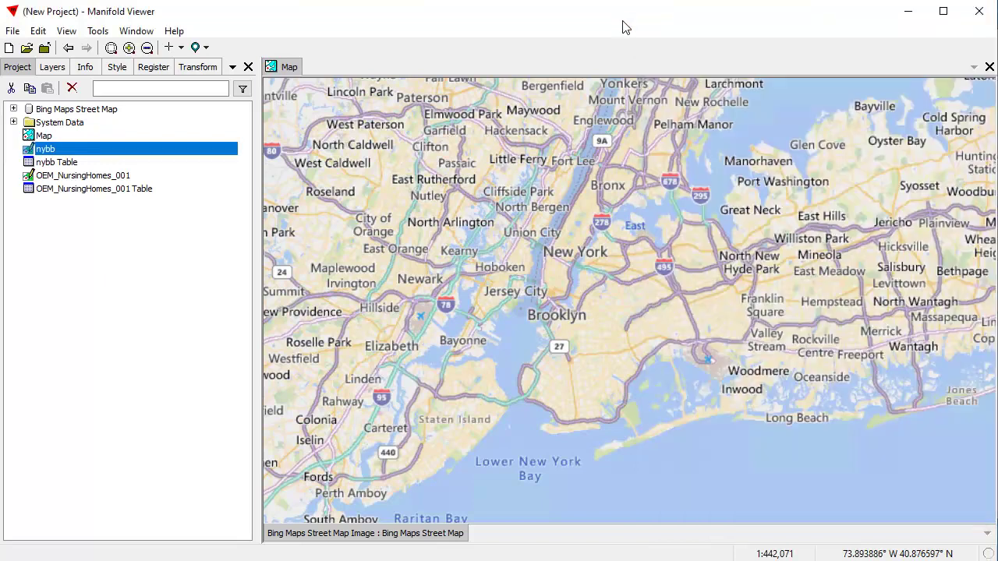
click(626, 17)
drag(153, 156, 525, 169)
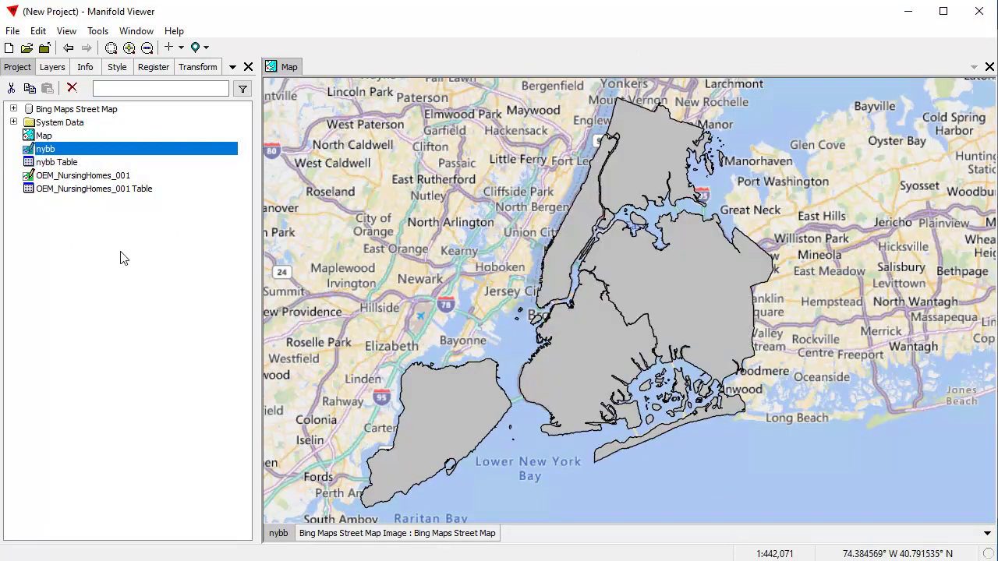
click(129, 177)
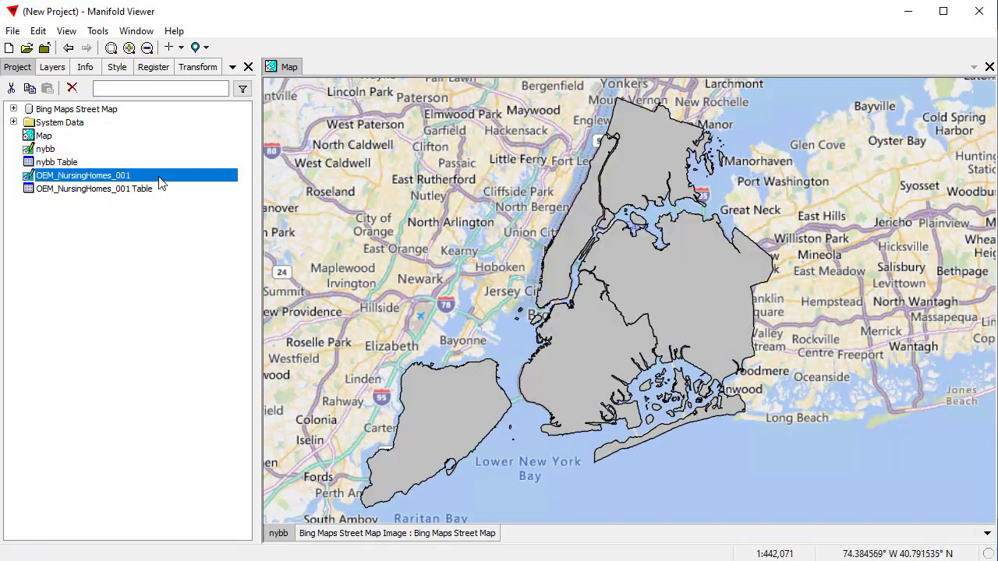
drag(161, 187, 577, 228)
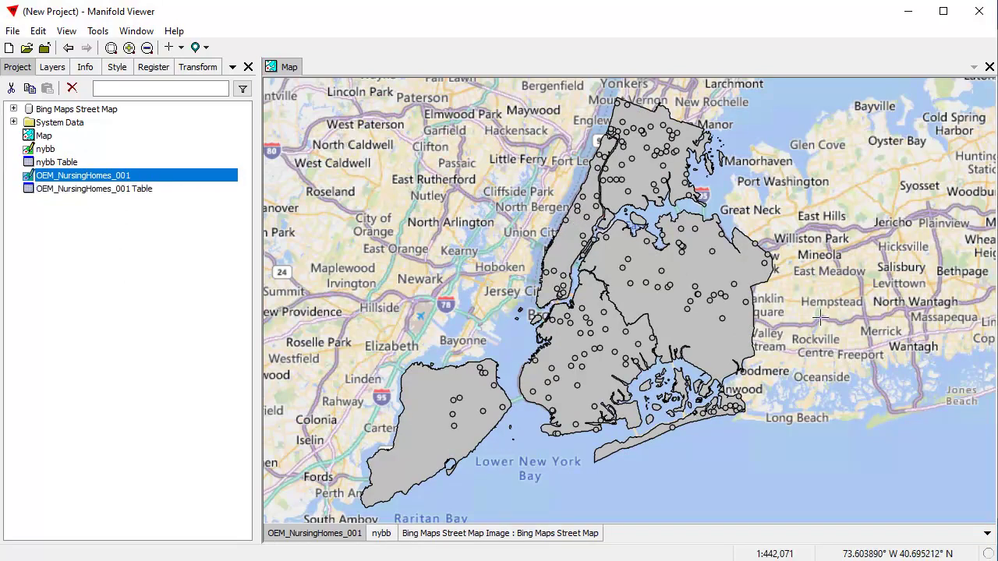
- Set the OEM_NursingHomes_001 point fill colour to Gold
click(123, 69)
click(173, 190)
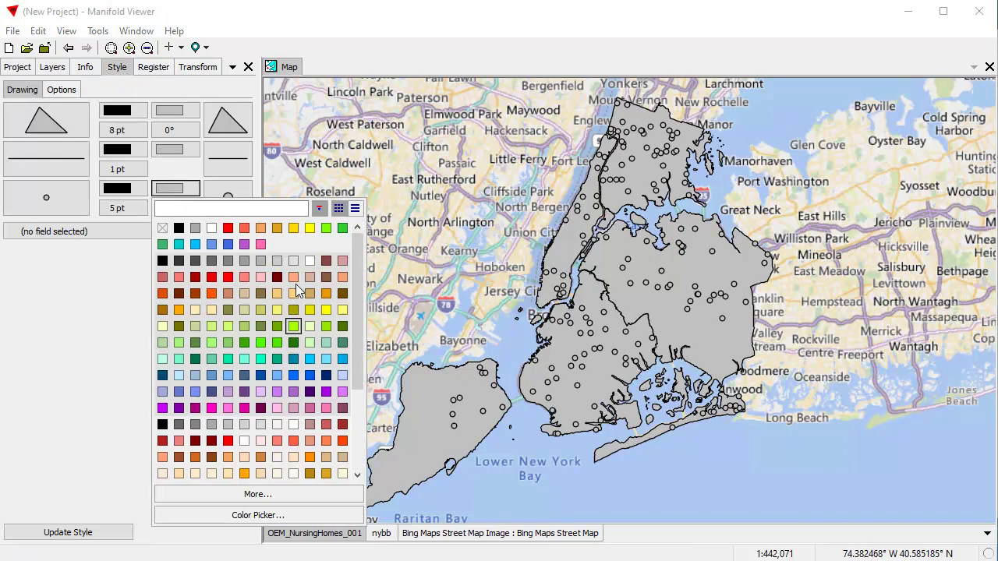
click(326, 228)
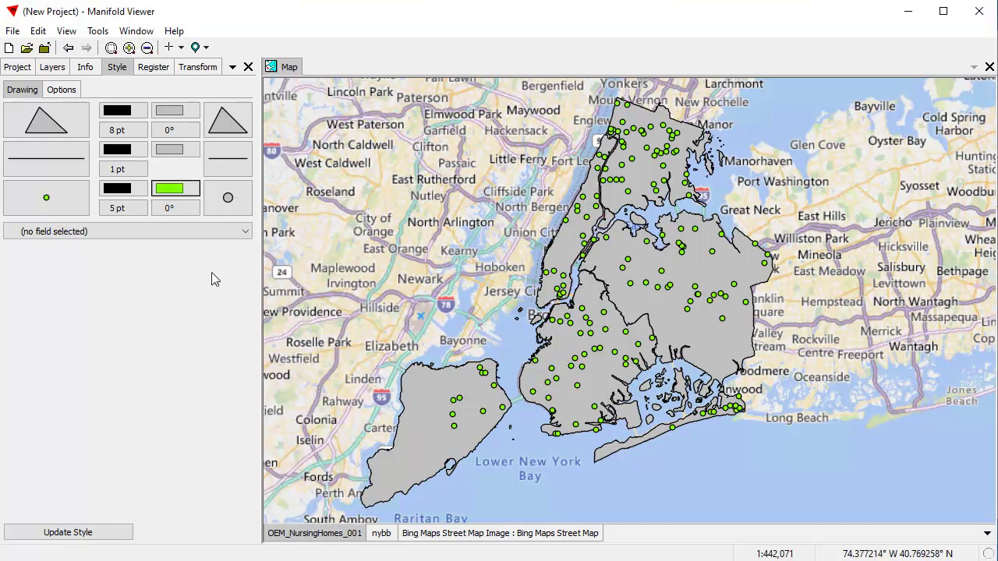
click(178, 192)
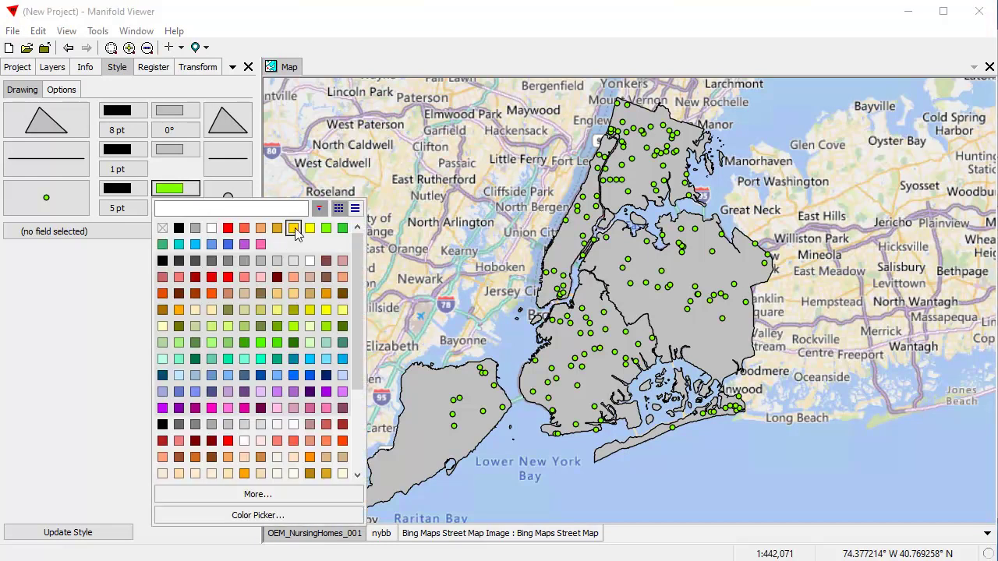
click(293, 228)
click(26, 68)
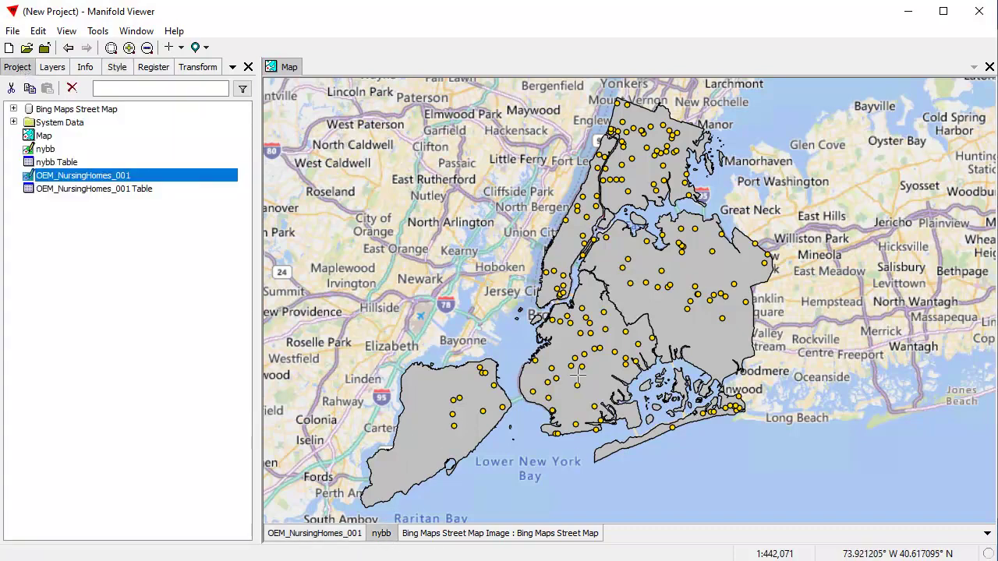
- Open the nybb Table as a small floating window at the lower right of the map
double_click(72, 164)
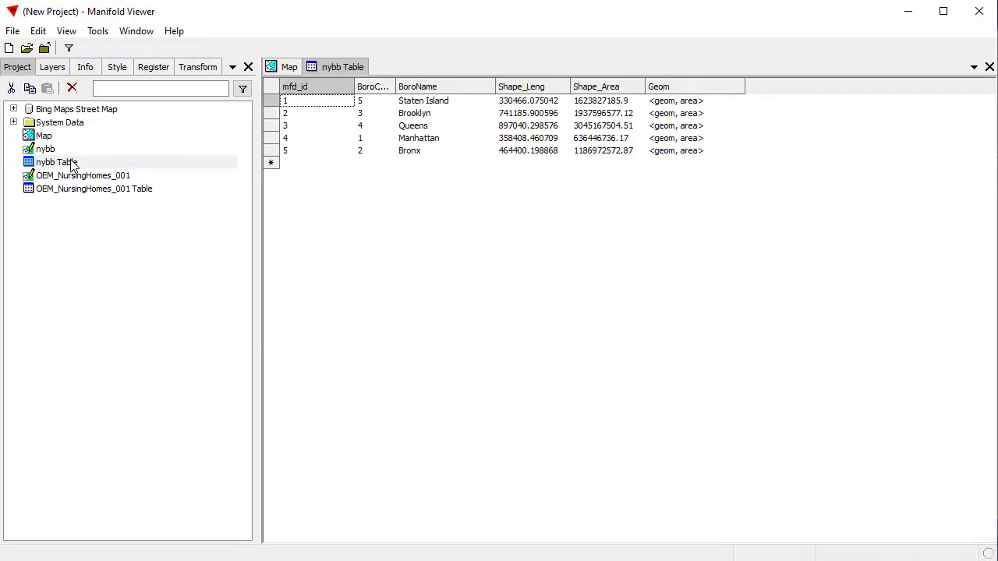
double_click(337, 67)
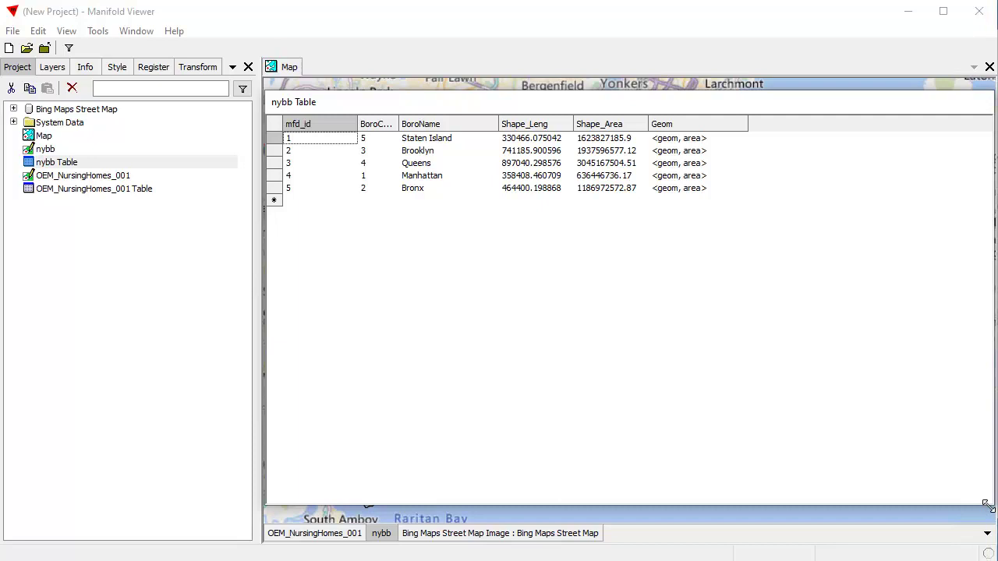
drag(986, 505, 856, 238)
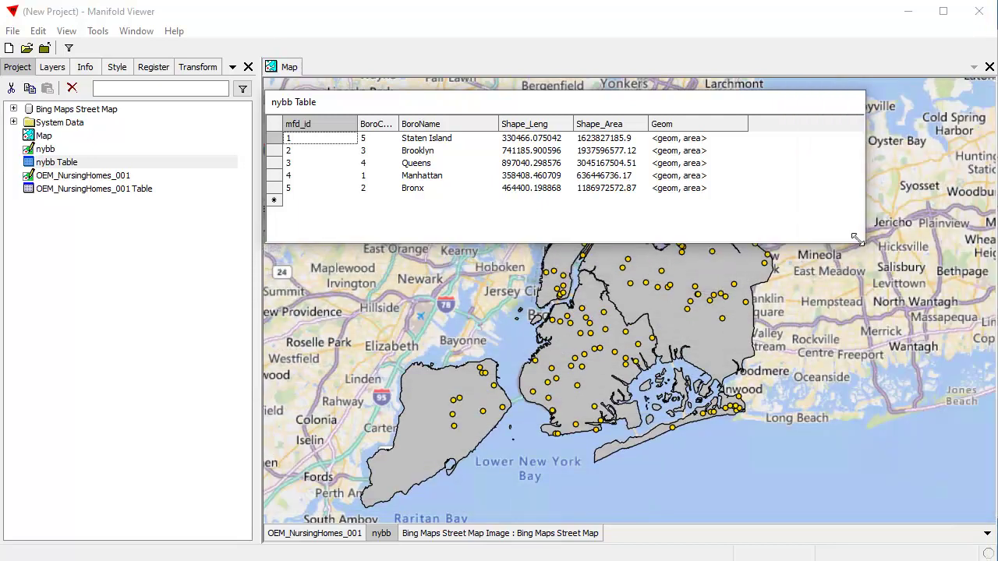
drag(618, 110, 670, 200)
drag(420, 212, 399, 213)
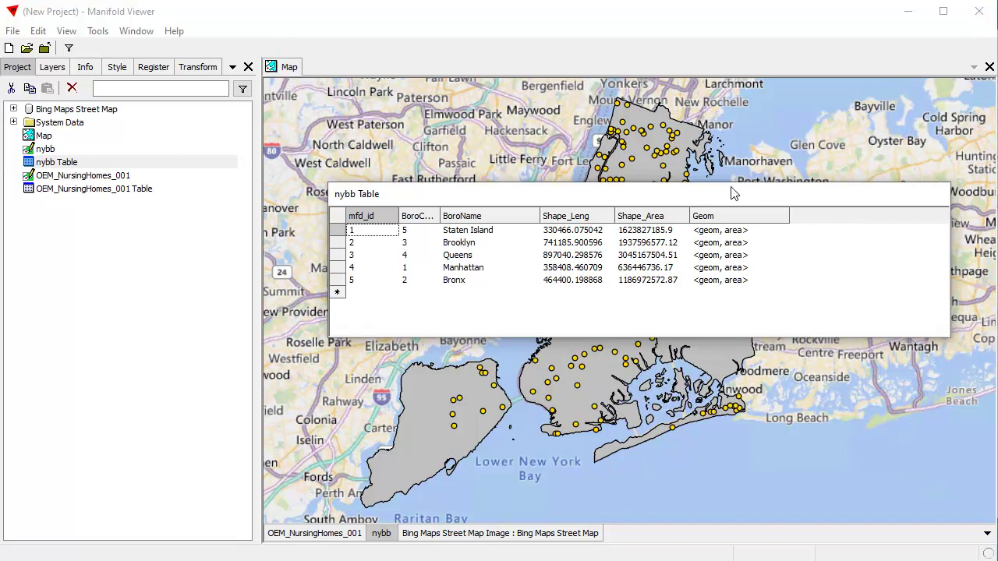
drag(735, 193, 997, 372)
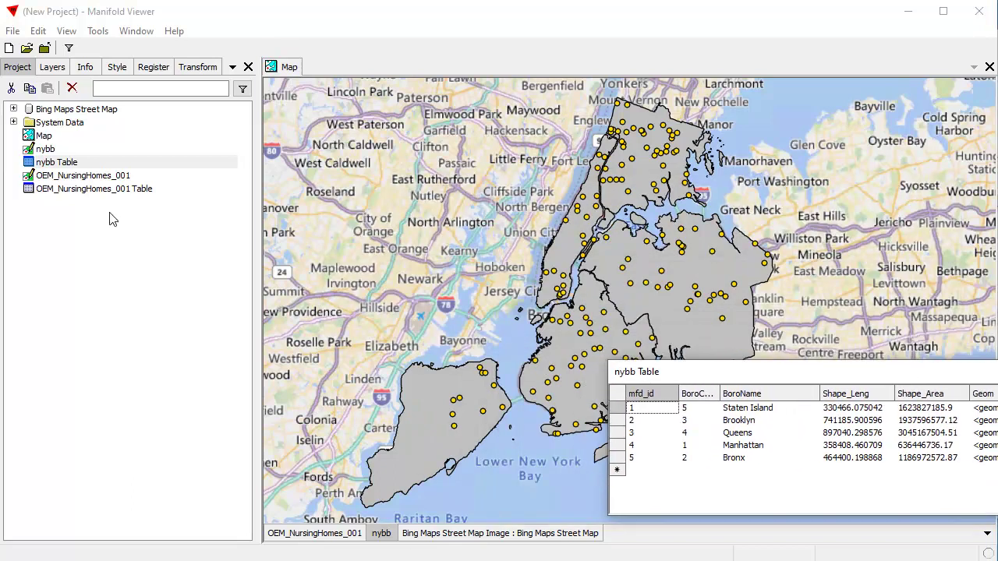
- Open the OEM_NursingHomes_001 Table and scroll right to its Capacity column
double_click(125, 193)
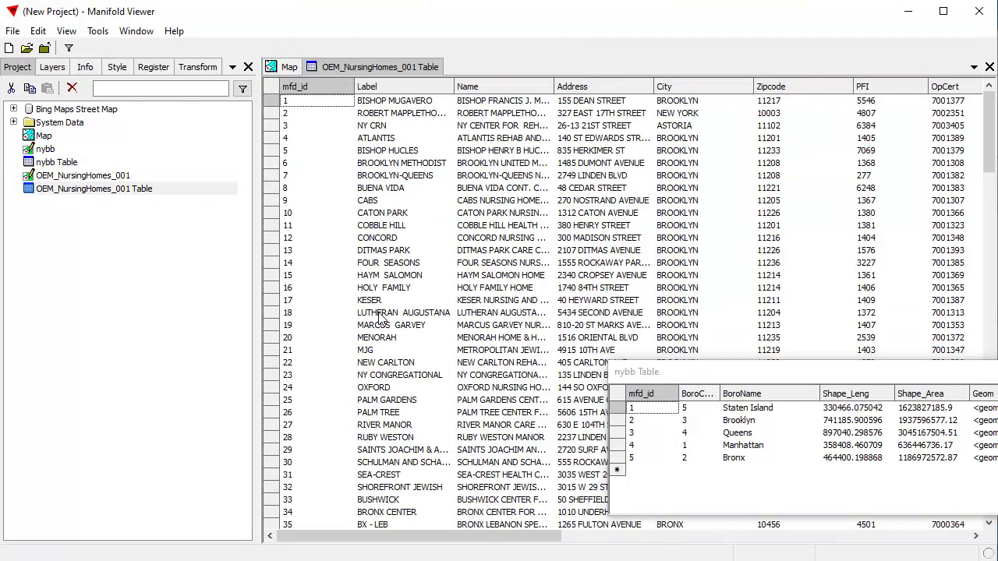
drag(517, 537, 622, 536)
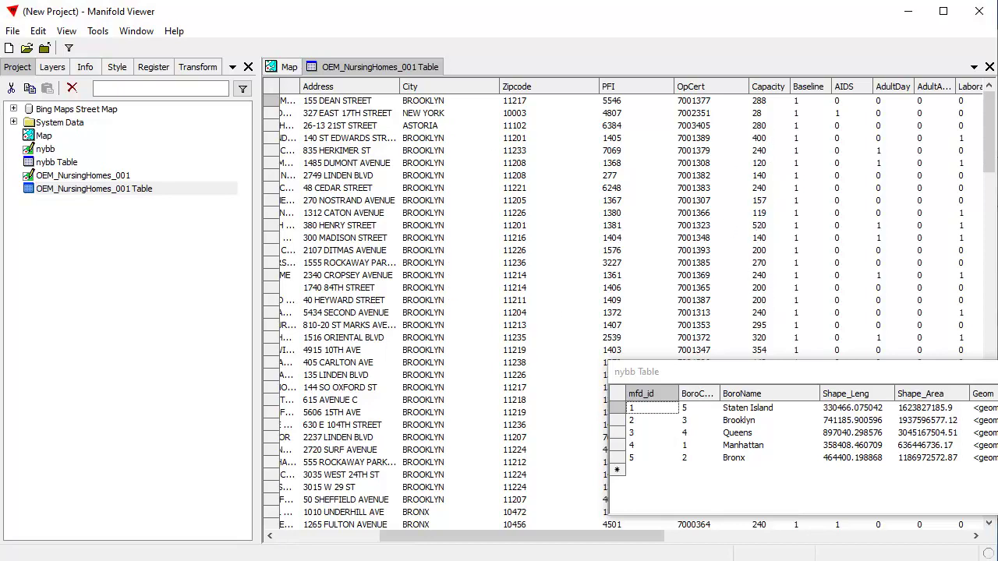
mouse_move(994, 370)
mouse_down()
mouse_move(770, 316)
mouse_move(949, 338)
mouse_move(992, 358)
mouse_up()
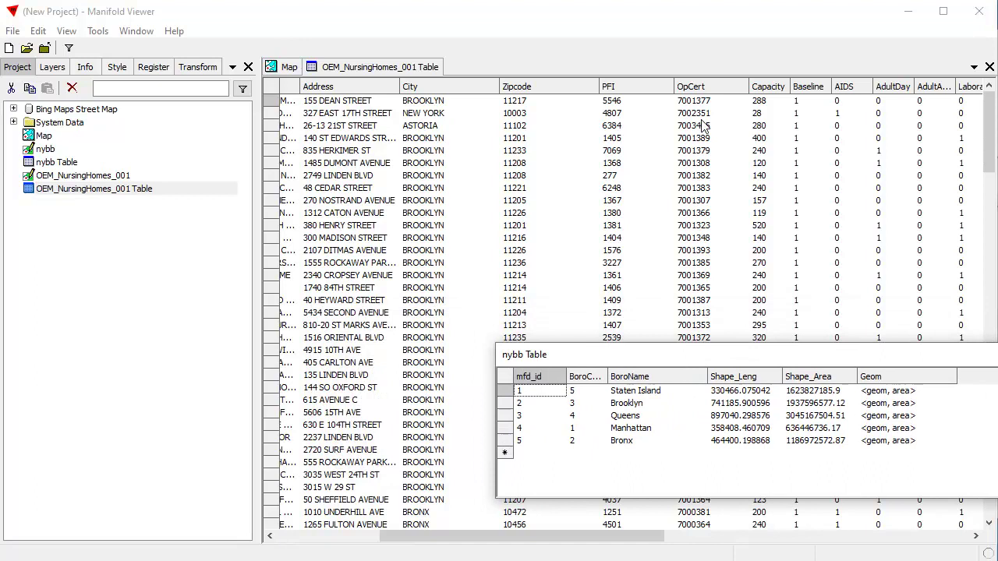
- Close the OEM_NursingHomes_001 Table and nudge the floating nybb Table down and left
click(405, 70)
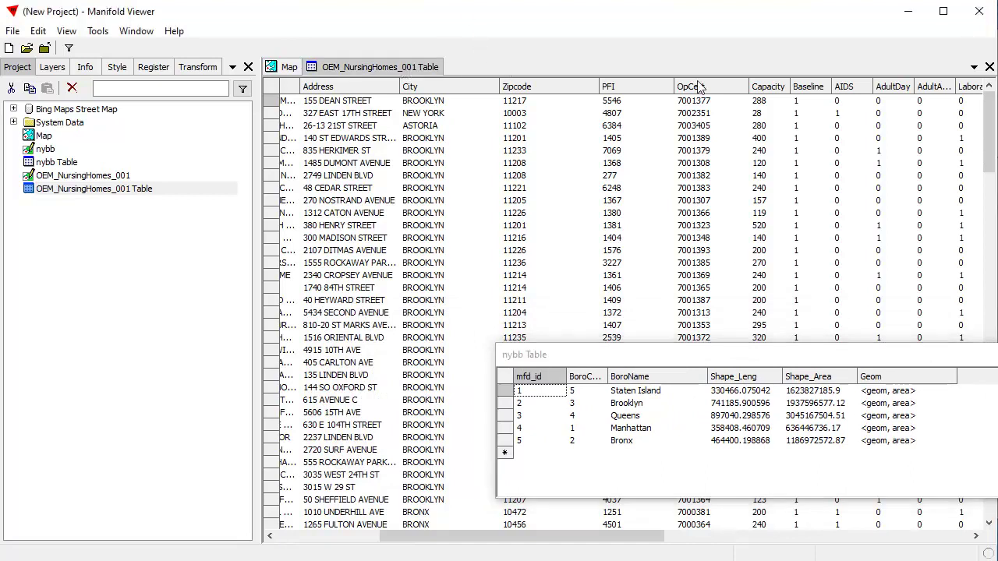
click(989, 67)
click(747, 356)
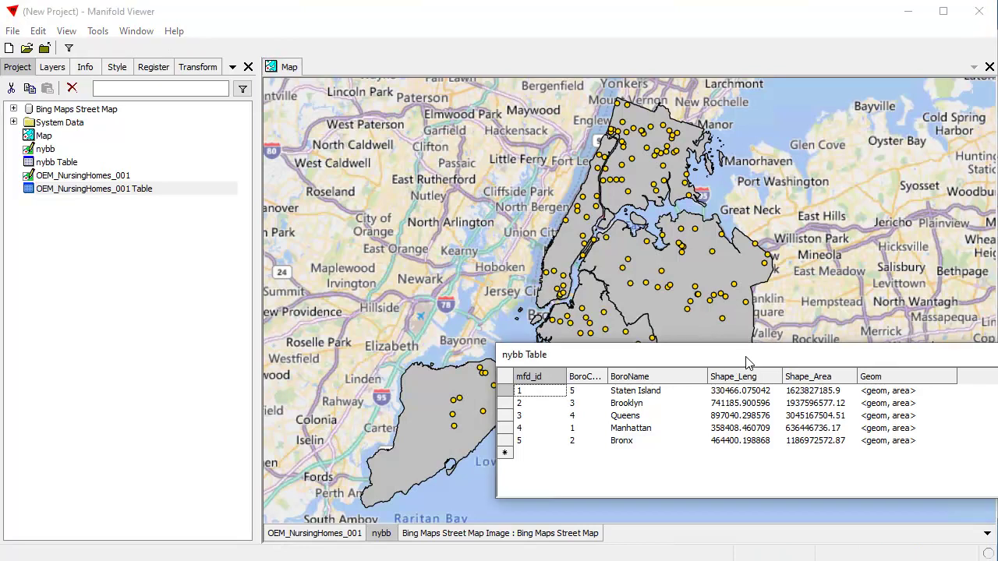
drag(747, 360, 730, 393)
- Narrow the mfd_id, BoroName and Geom columns and shift the table to uncover Staten Island
drag(550, 411, 538, 410)
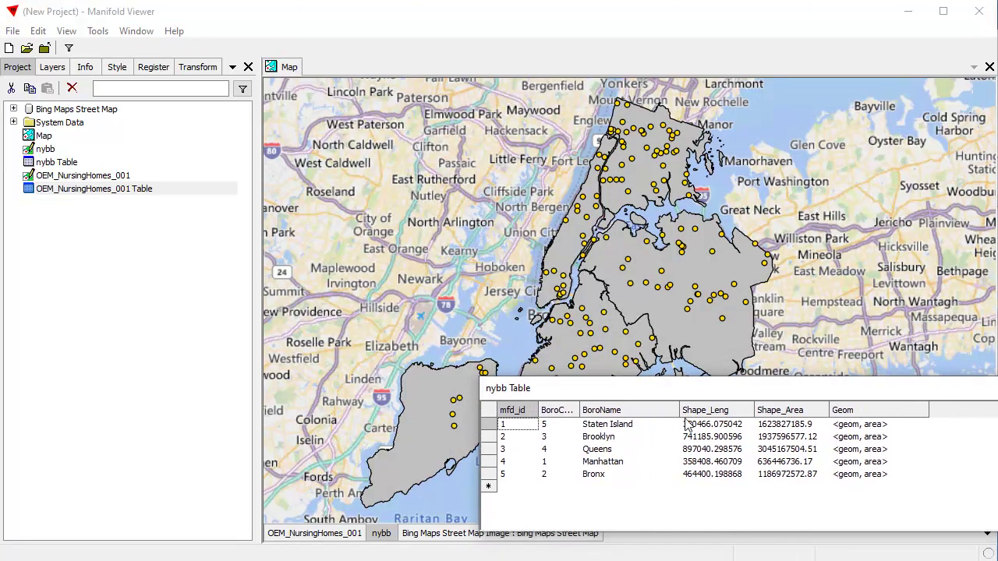
drag(676, 411, 647, 410)
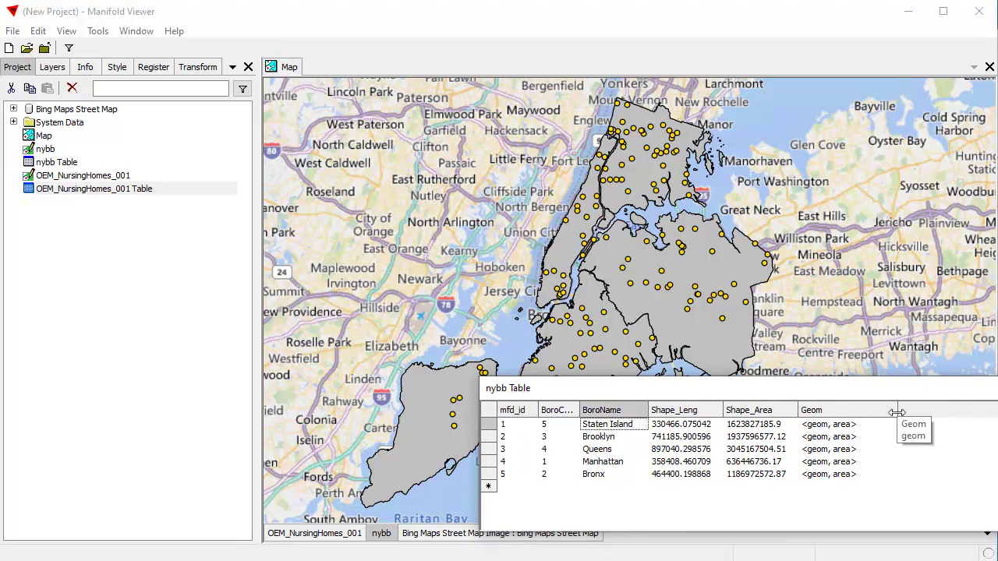
drag(897, 410, 862, 408)
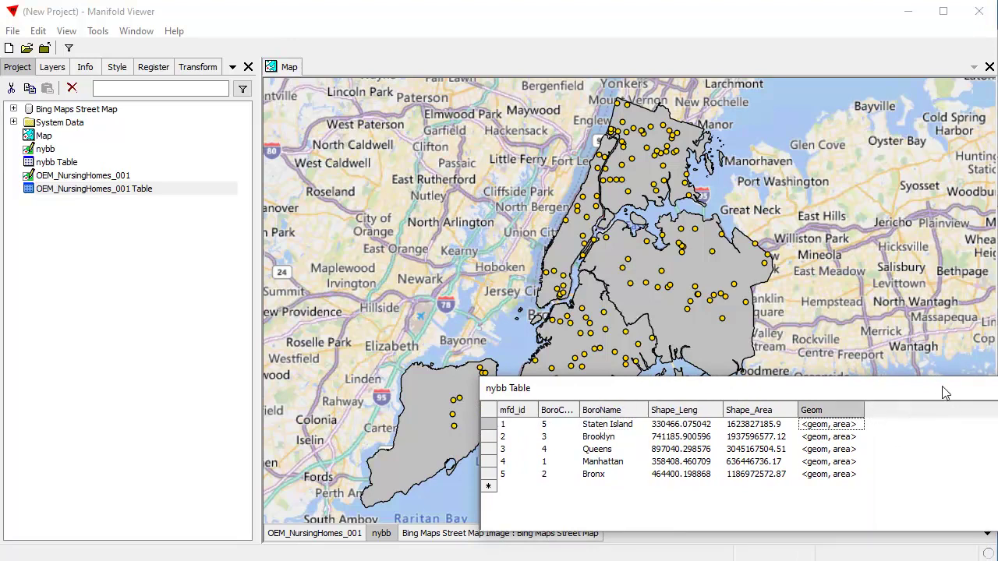
mouse_move(941, 386)
mouse_down()
mouse_move(997, 389)
mouse_move(948, 392)
mouse_move(942, 409)
mouse_move(944, 400)
mouse_up()
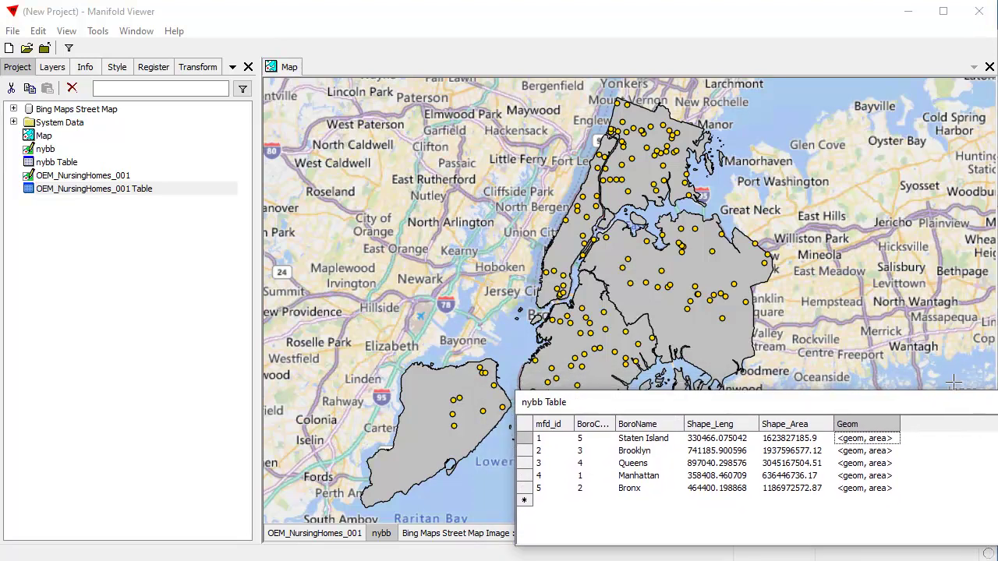
click(370, 60)
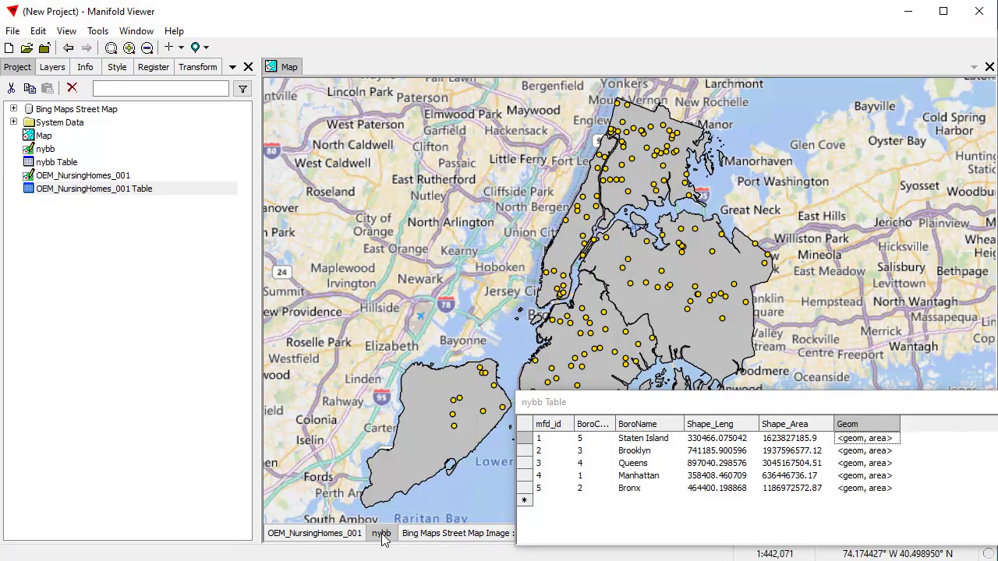
- Set up a join from OEM_NursingHomes_001 to the boroughs using the contains condition
click(38, 31)
click(58, 204)
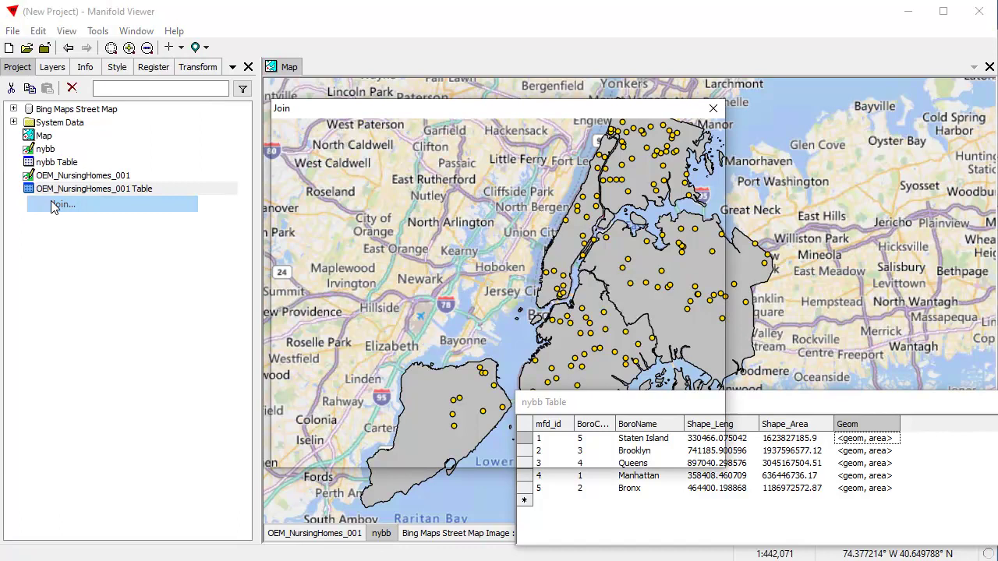
drag(401, 117, 205, 95)
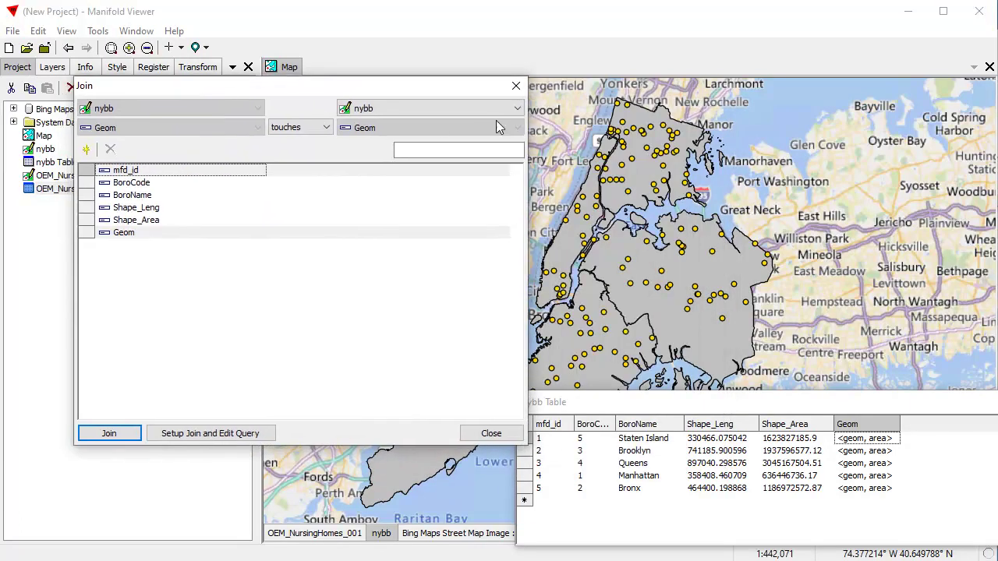
click(517, 109)
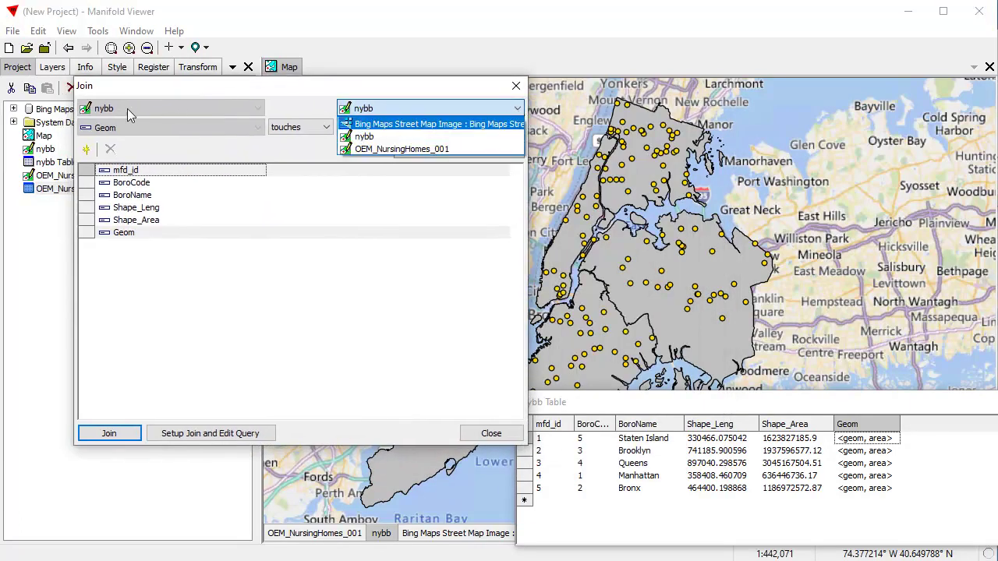
click(418, 148)
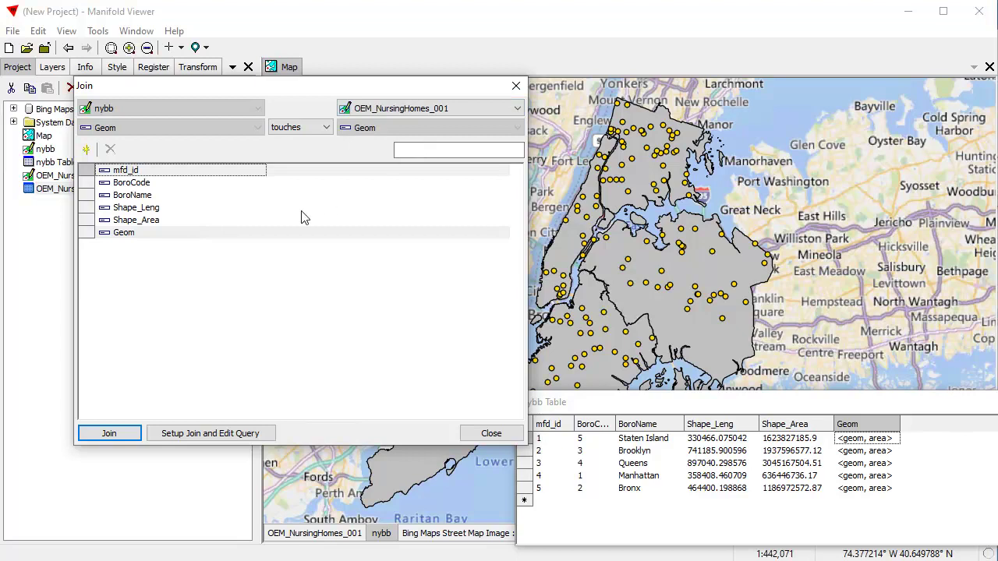
click(327, 129)
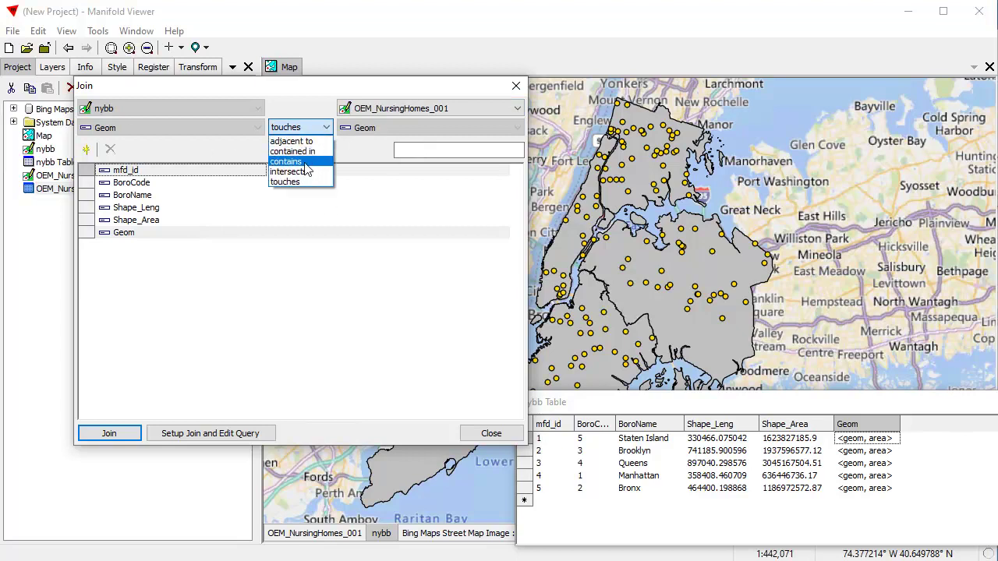
click(308, 162)
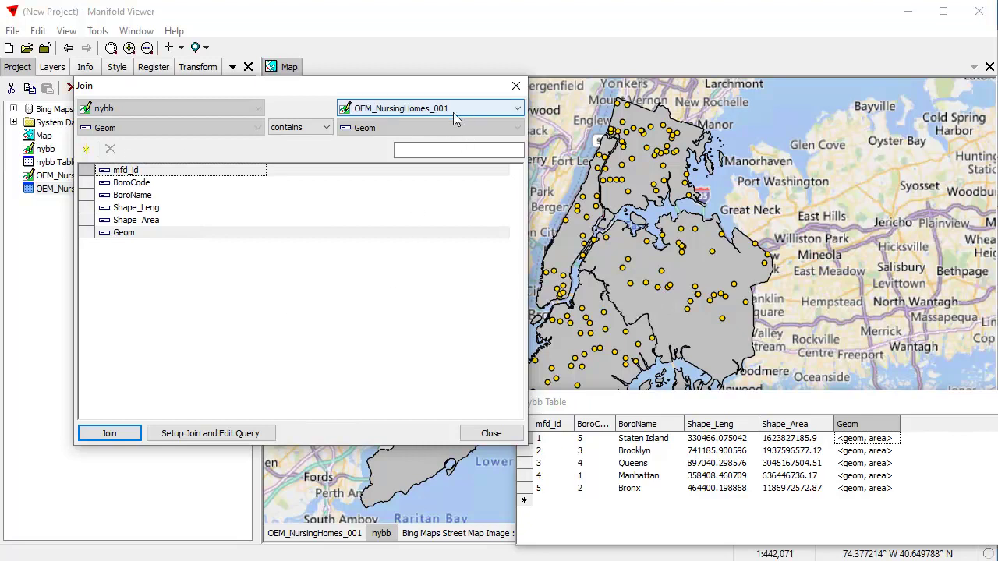
- Add Capacity summed per borough, rename it TotalCapacity, and run the join
click(85, 150)
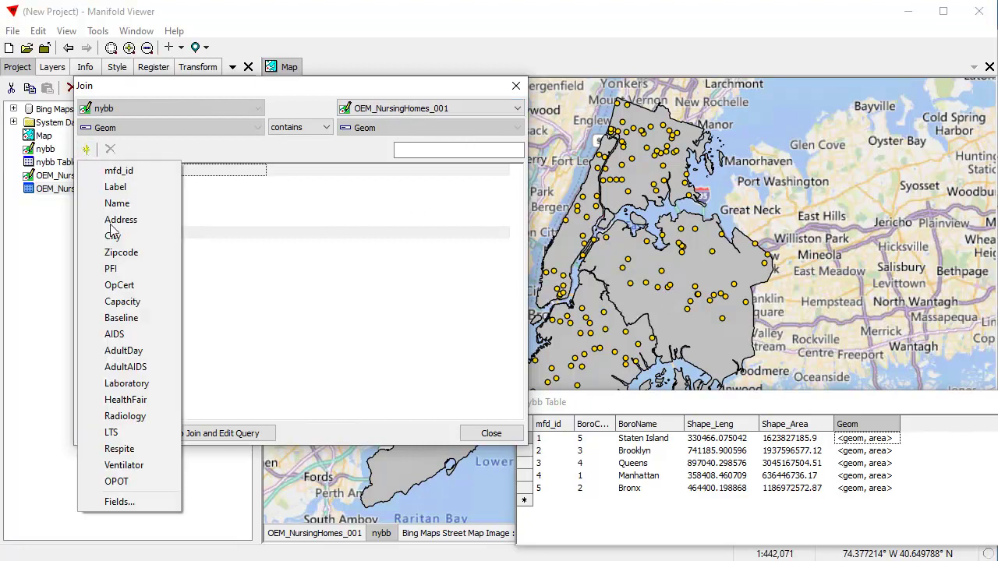
click(139, 303)
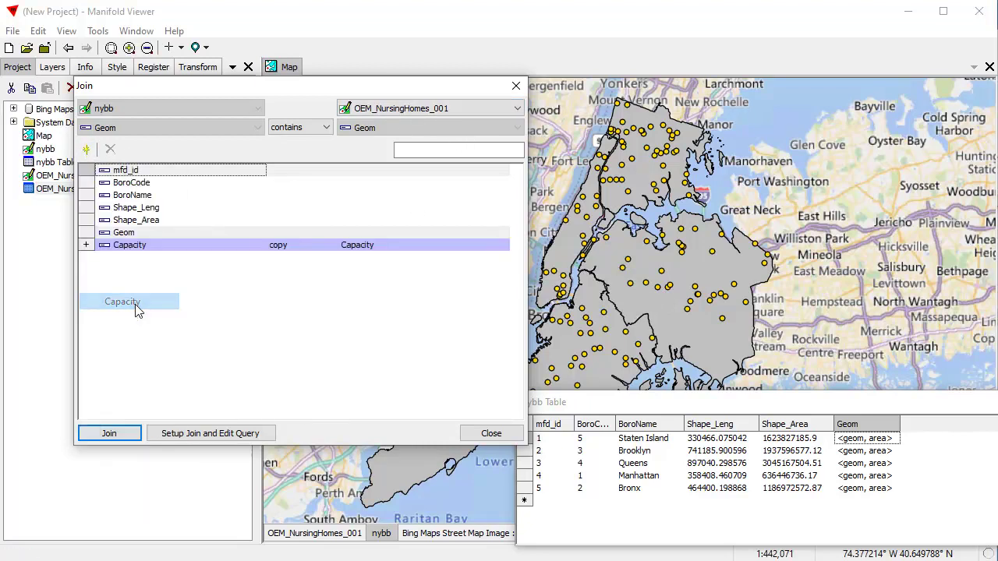
click(300, 243)
click(325, 530)
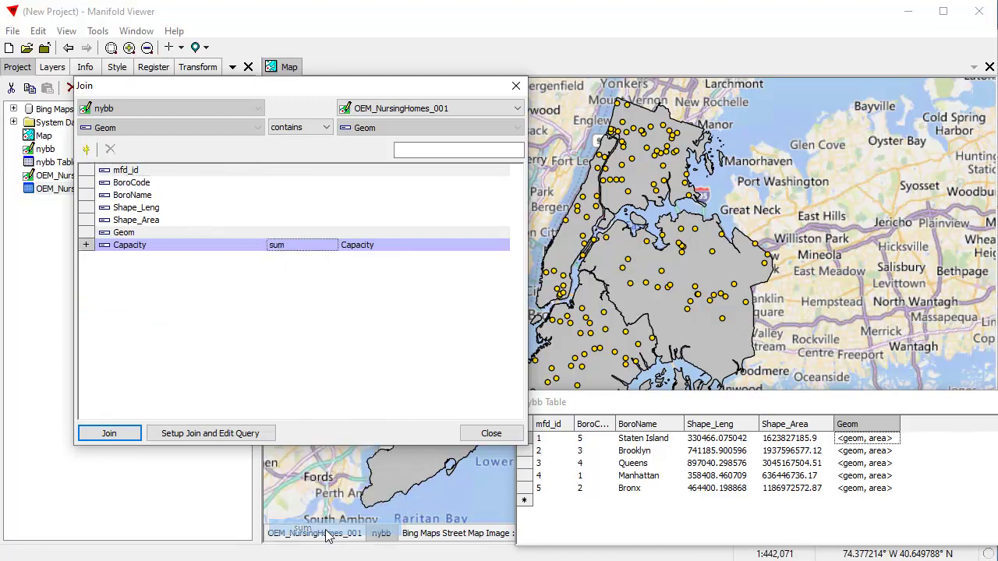
click(122, 248)
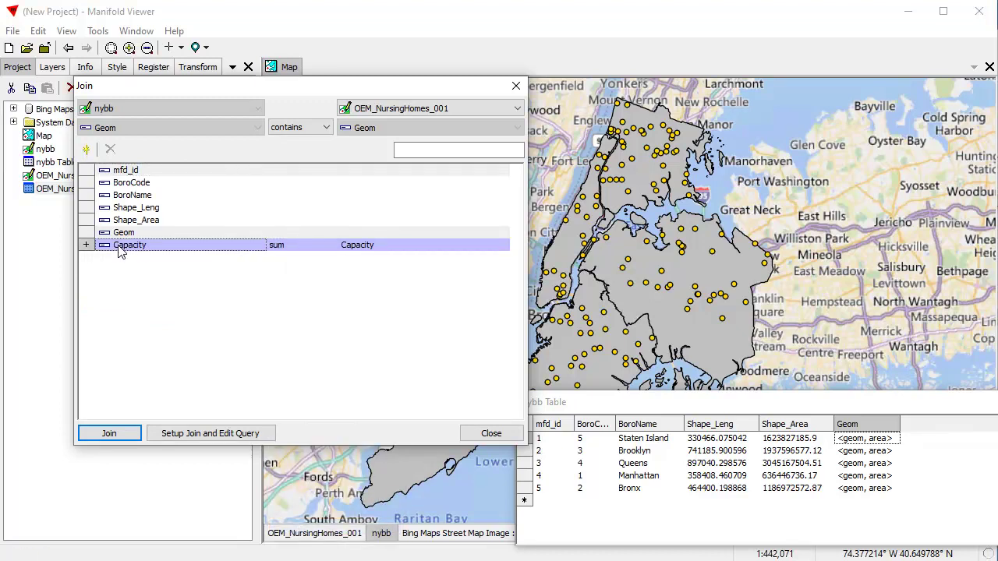
click(121, 248)
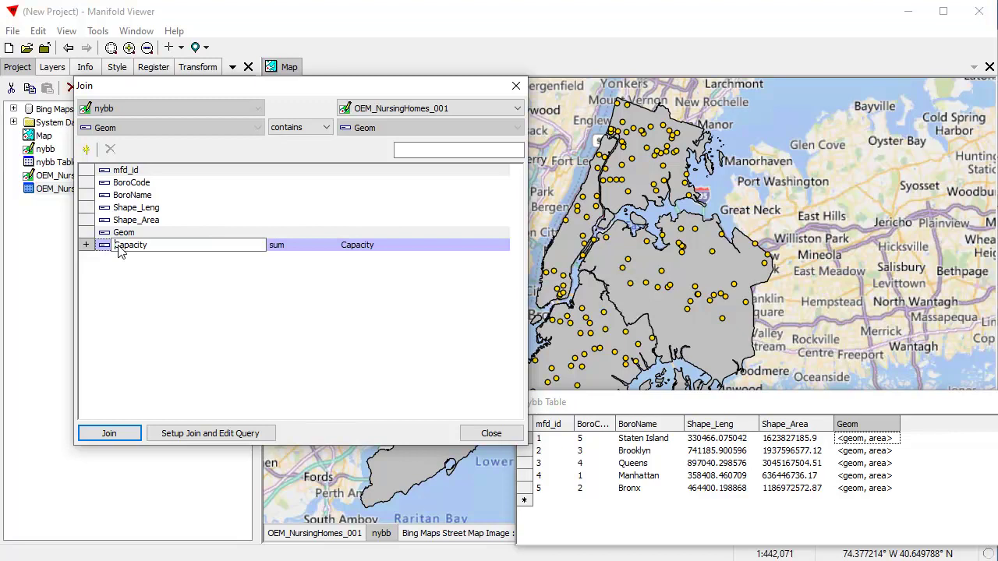
text(Total)
key(BackSpace)
key(Return)
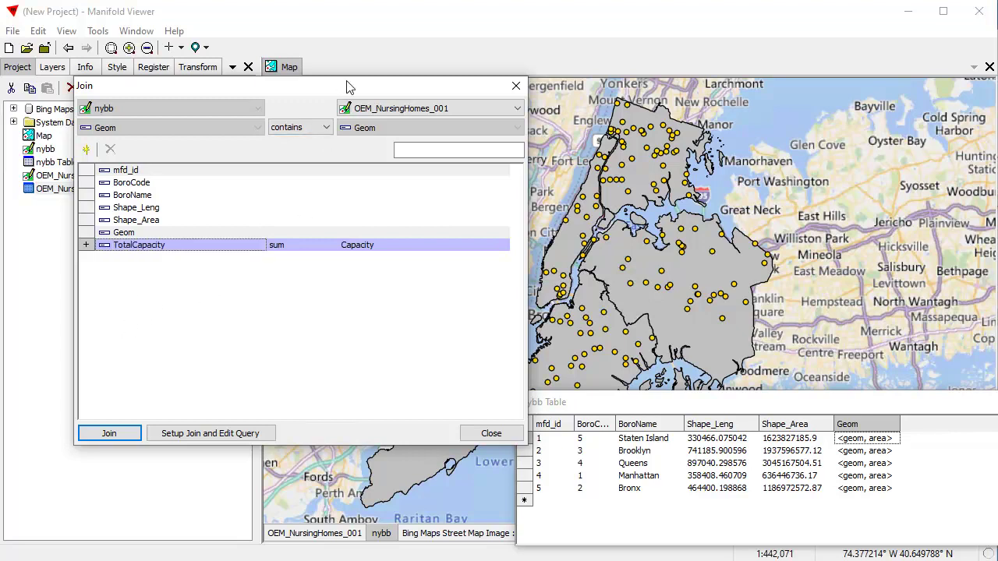
click(117, 435)
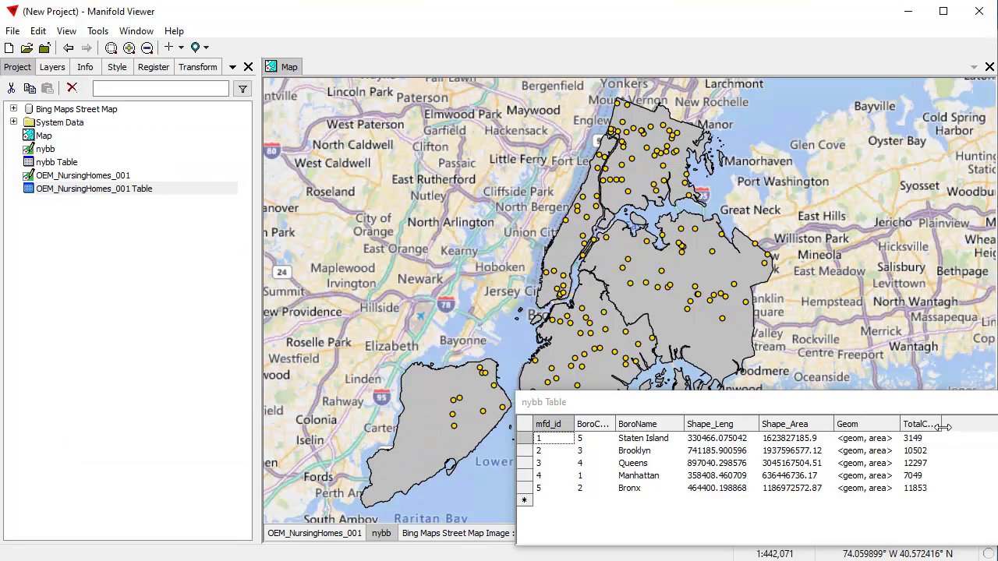
- Auto-fit the TotalCapacity column width and move the nybb Table lower over the map
double_click(943, 426)
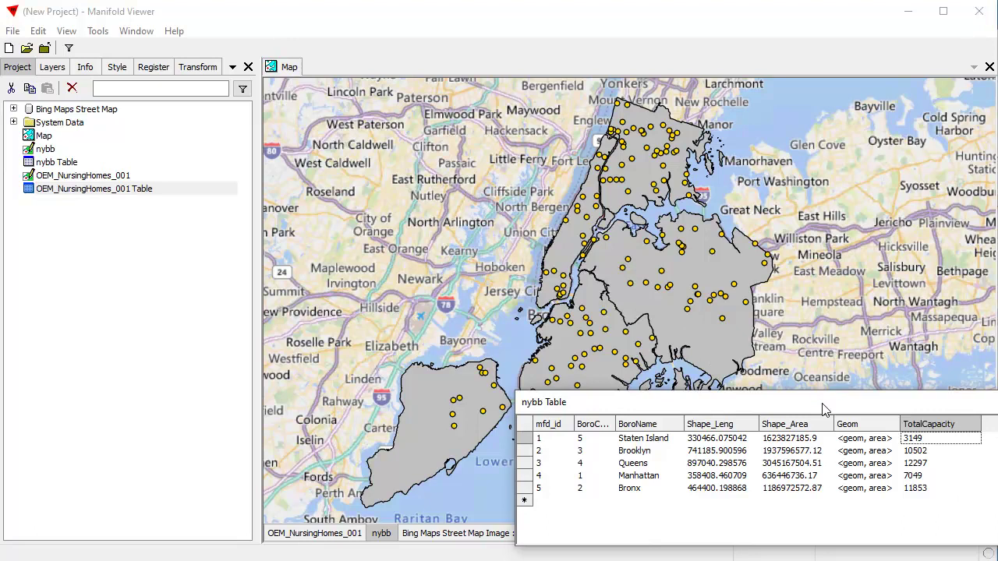
drag(825, 409, 870, 498)
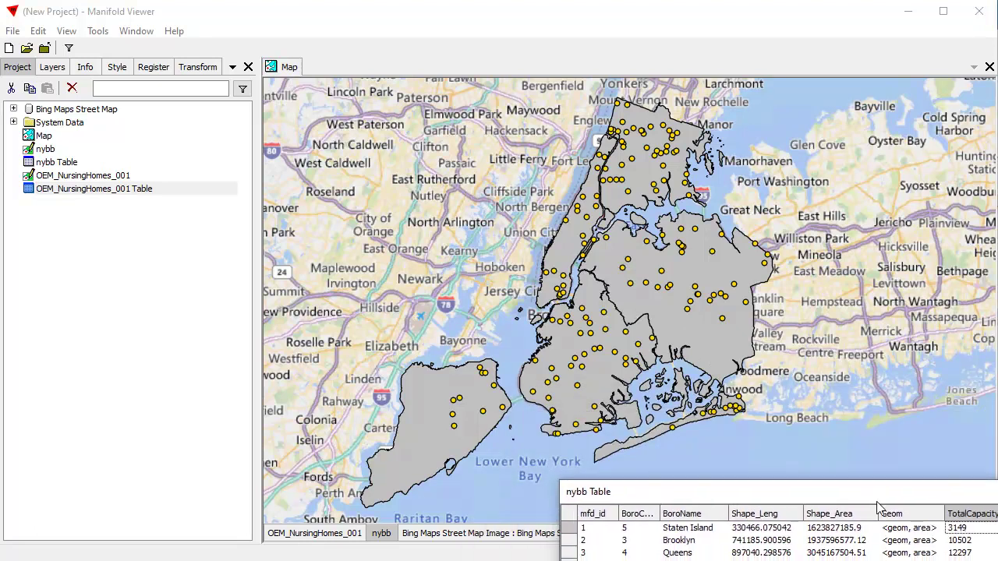
- Style the borough area fill by the TotalCapacity field with 100 breaks
click(380, 536)
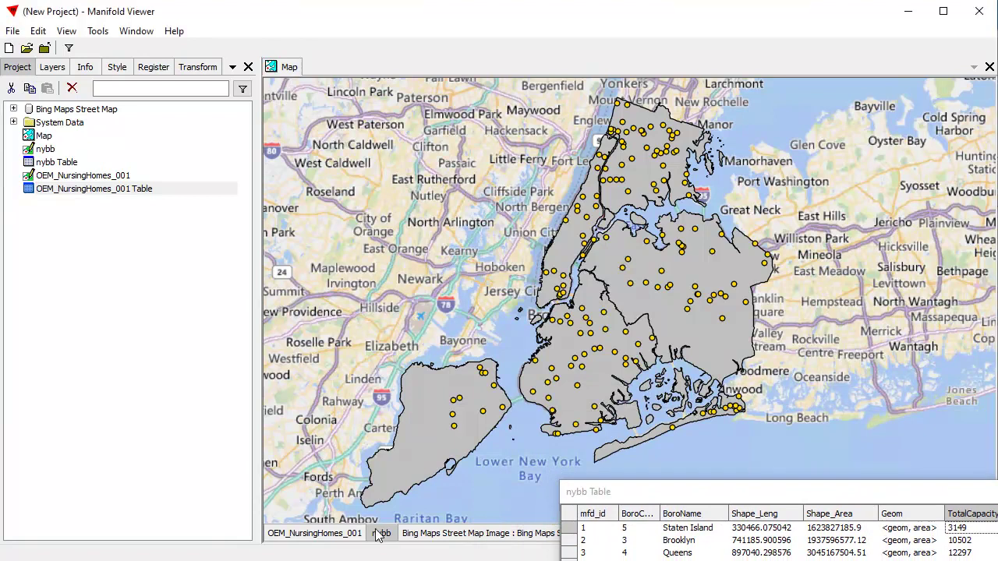
click(117, 68)
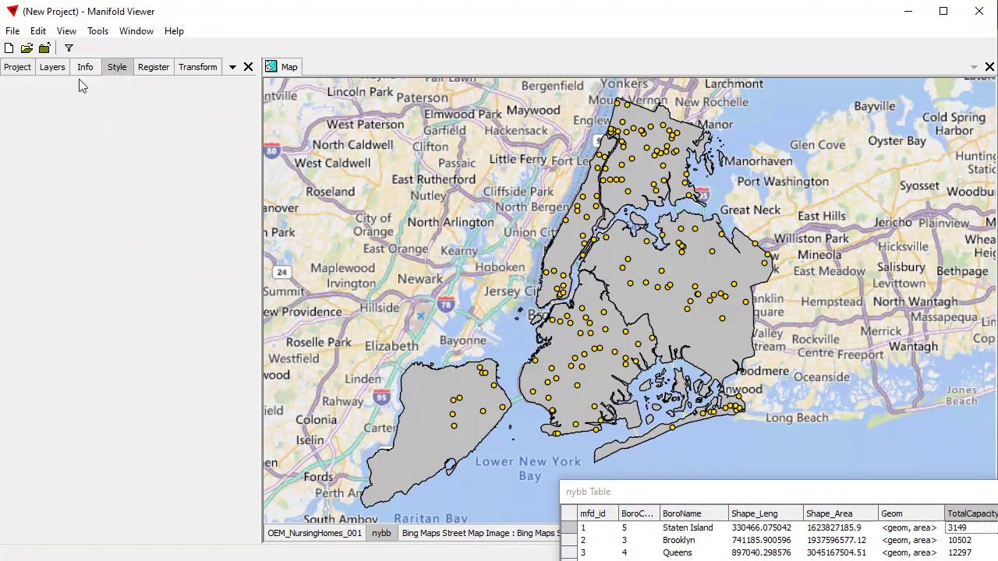
click(282, 70)
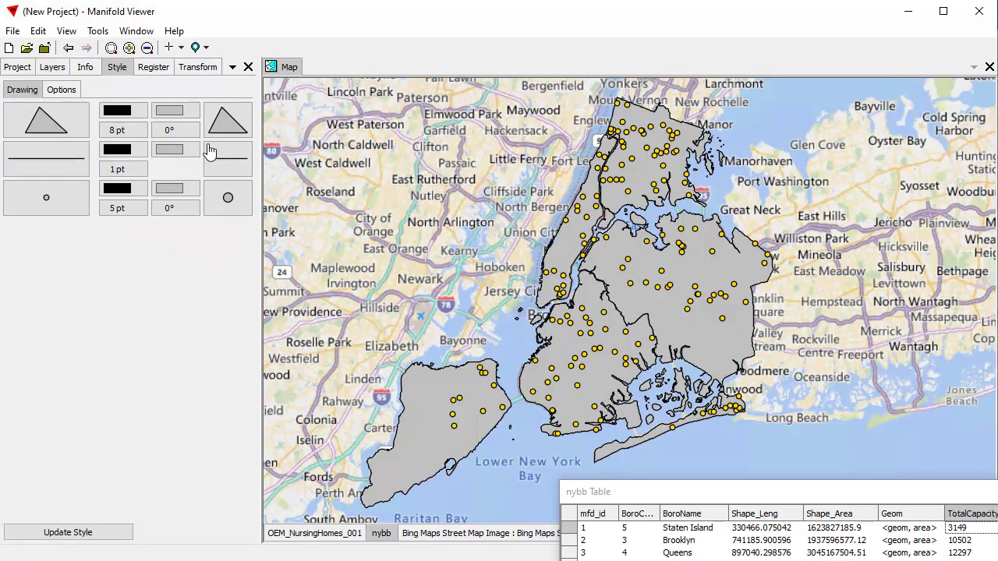
click(173, 113)
click(91, 227)
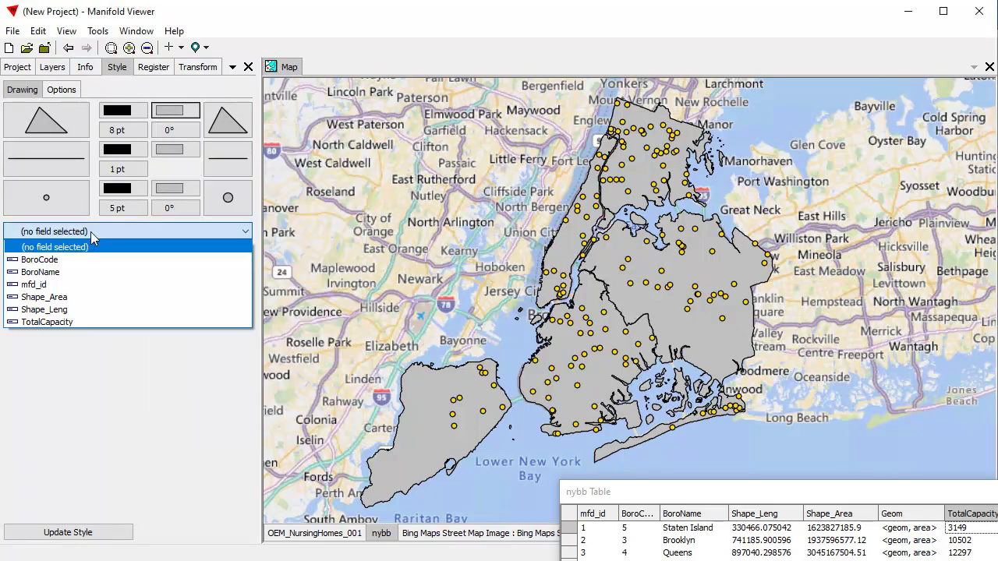
click(56, 312)
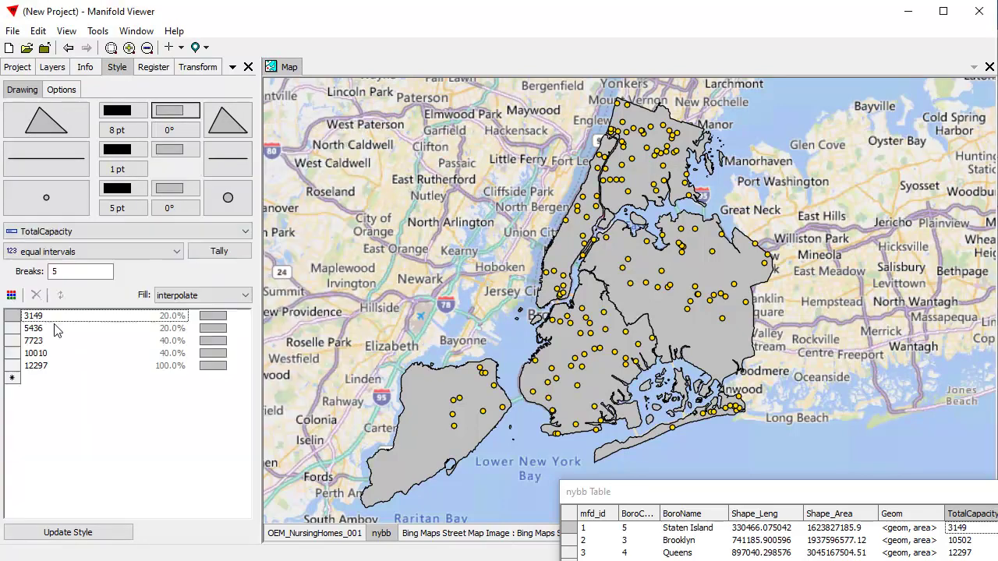
double_click(58, 271)
text(100)
click(234, 251)
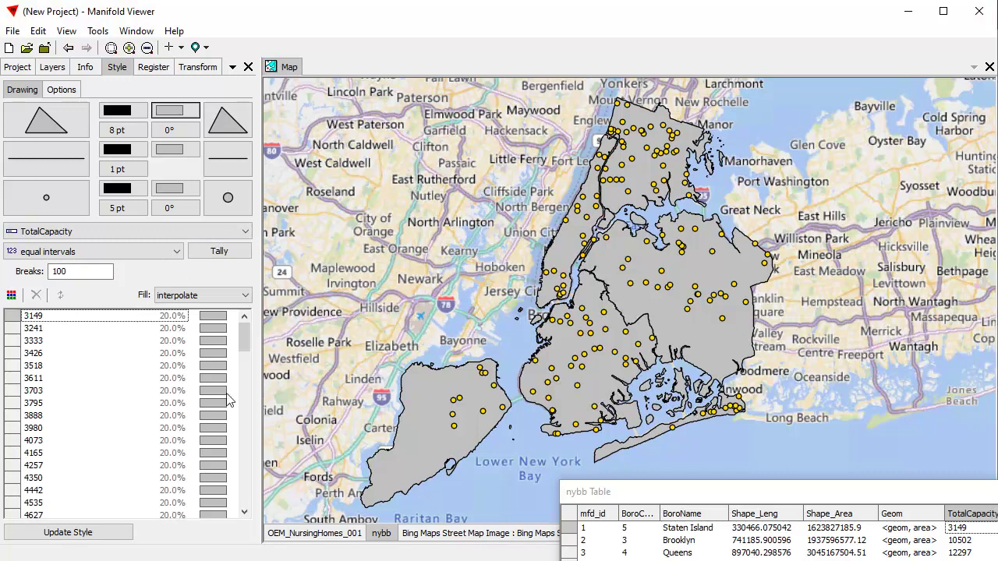
- Classify by unique values with the Color Brewer CB Greens palette and update the style
click(176, 252)
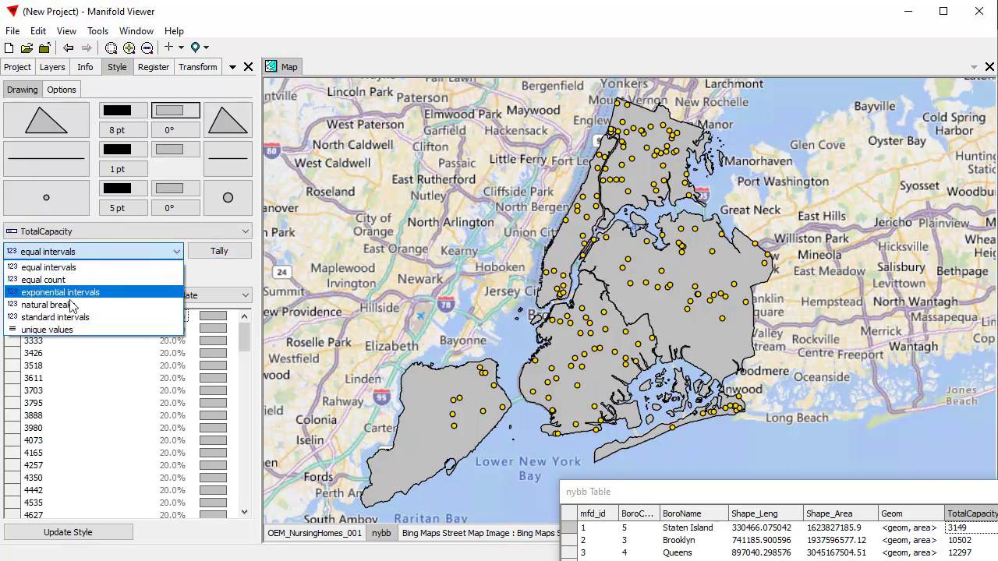
click(61, 334)
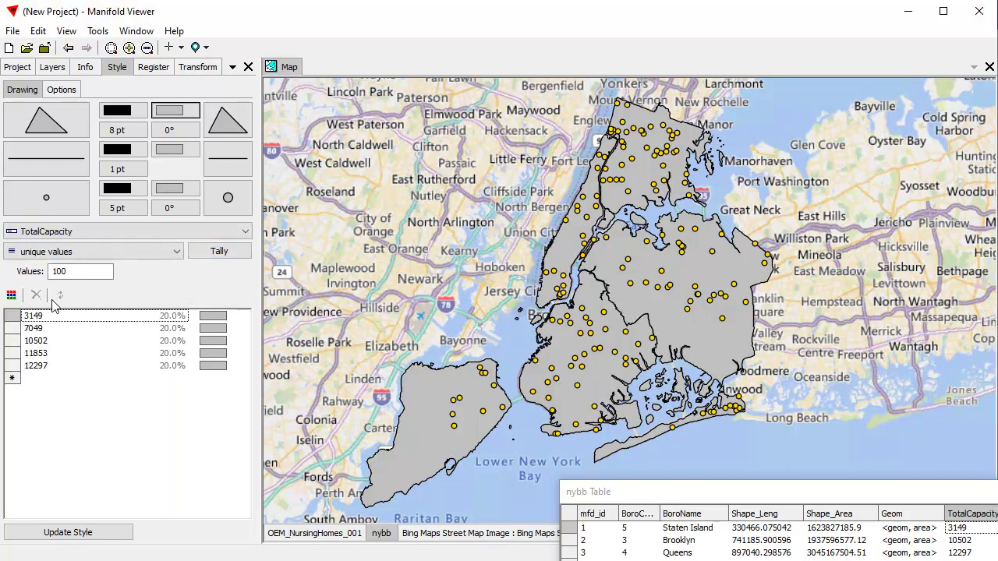
click(11, 296)
mouse_move(31, 335)
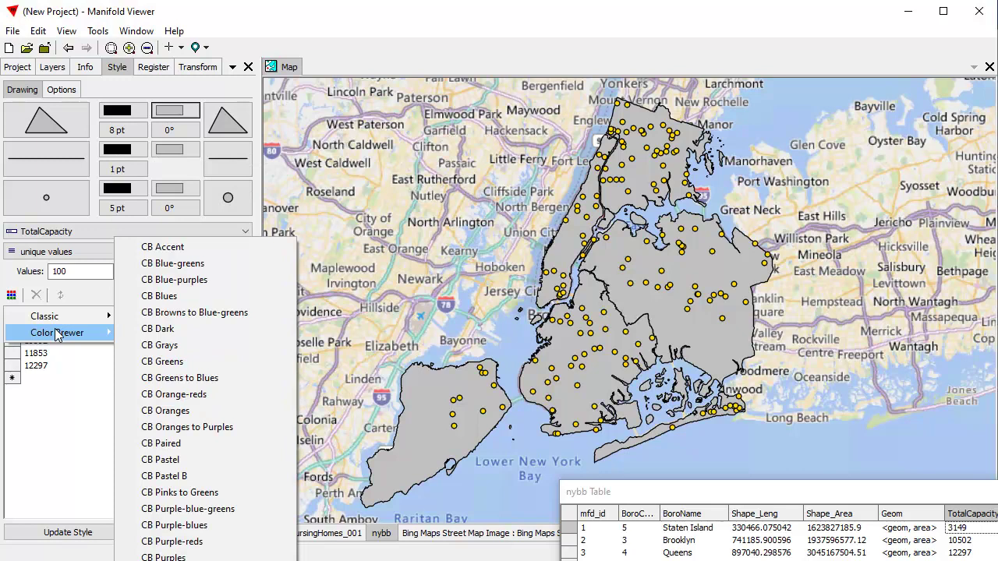
click(178, 362)
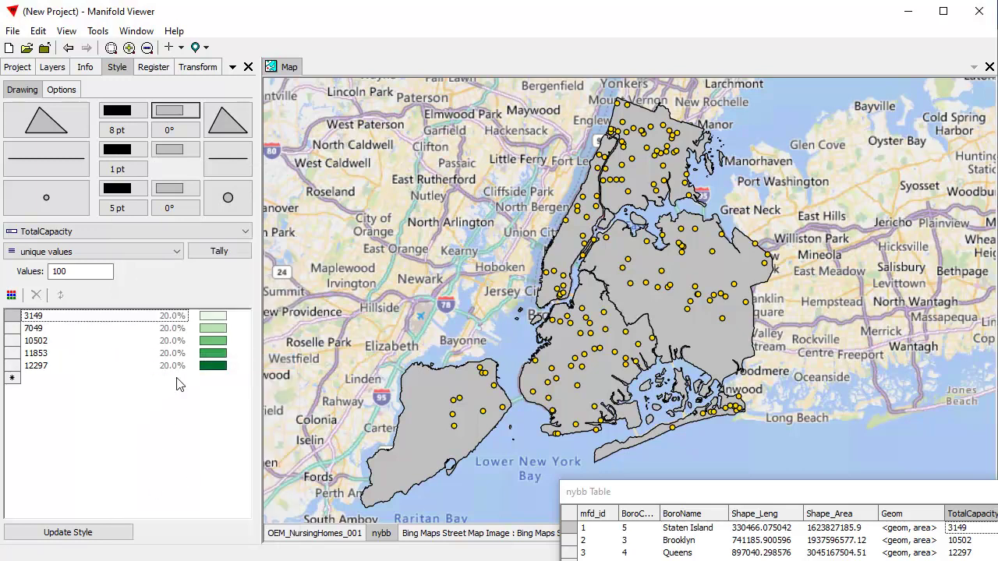
click(93, 533)
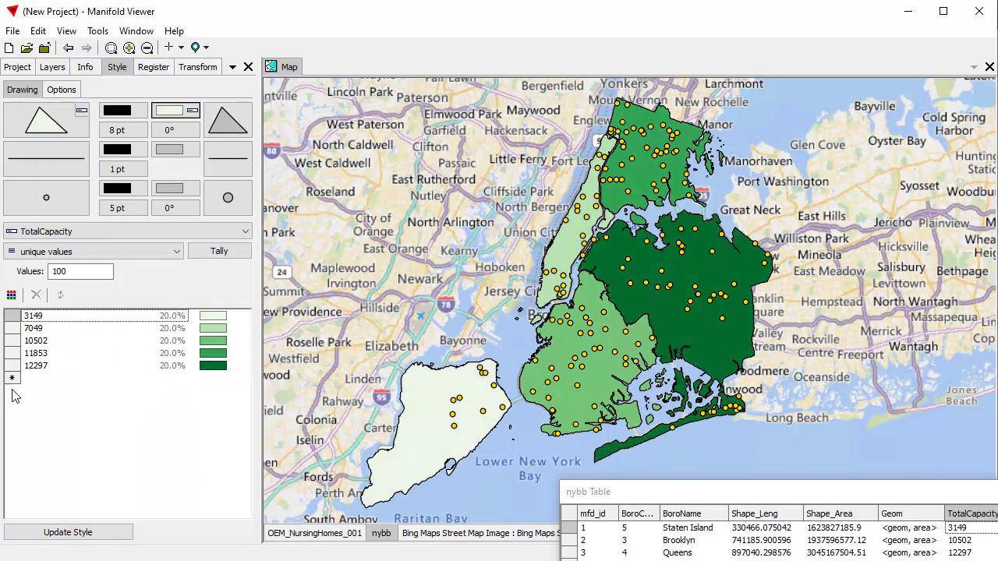
- Return to the Project pane and move the nybb Table off the green-shaded map
drag(816, 496, 561, 492)
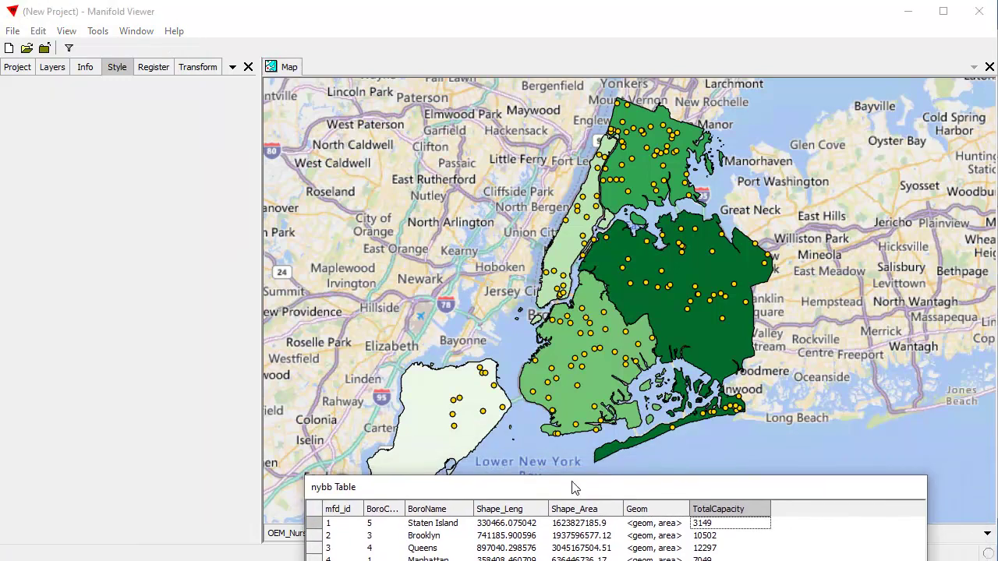
click(17, 67)
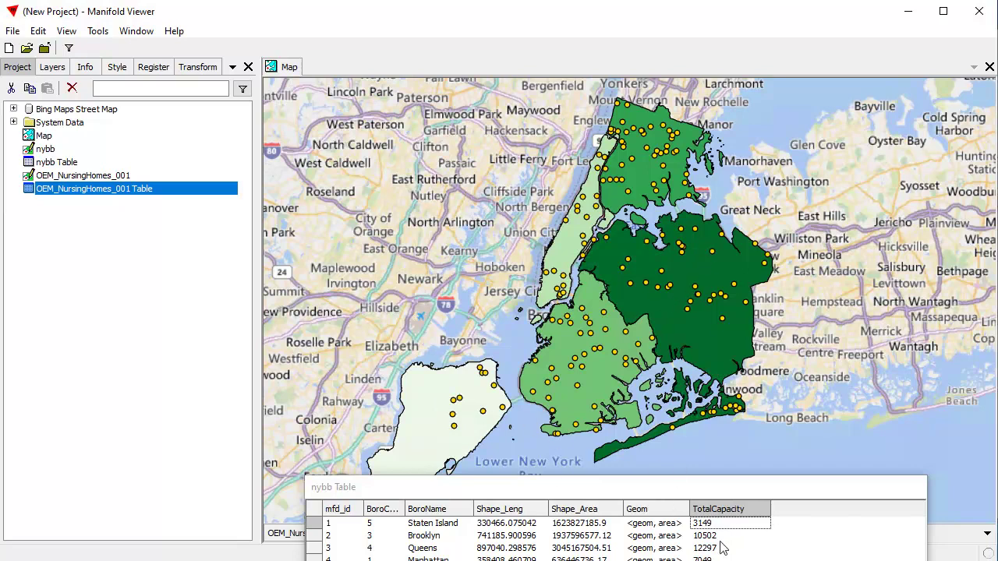
drag(753, 489, 760, 560)
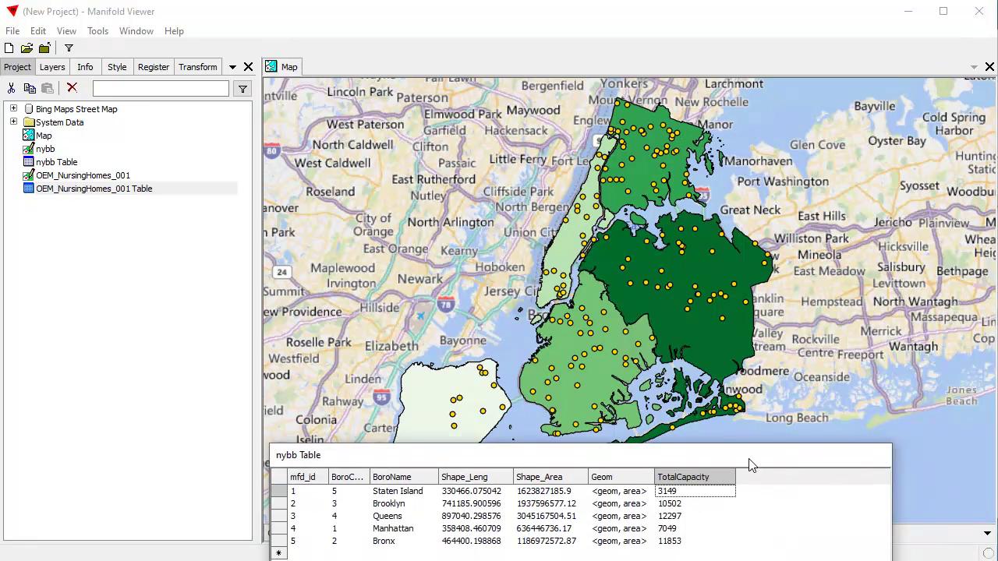
drag(799, 402, 864, 382)
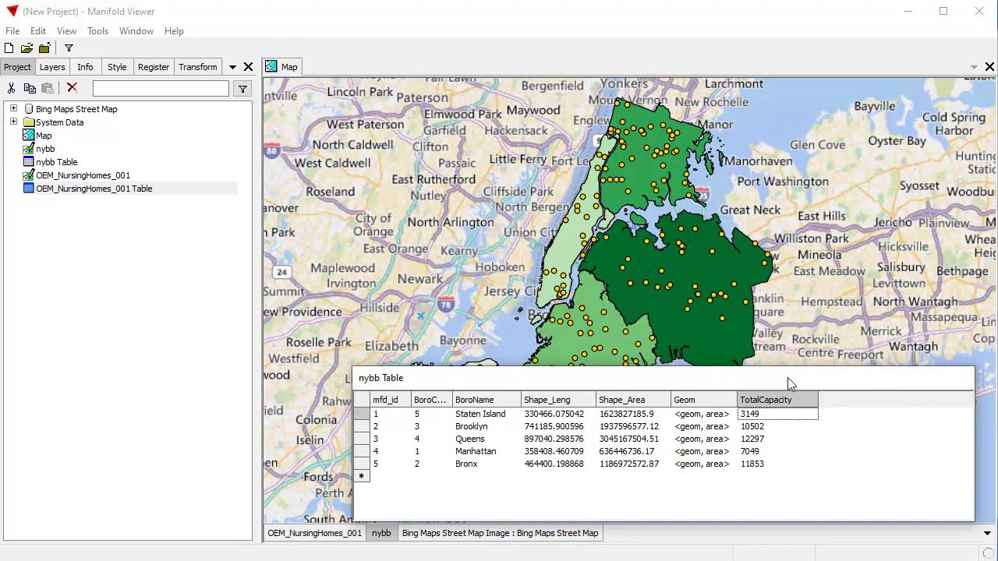
drag(787, 378, 769, 554)
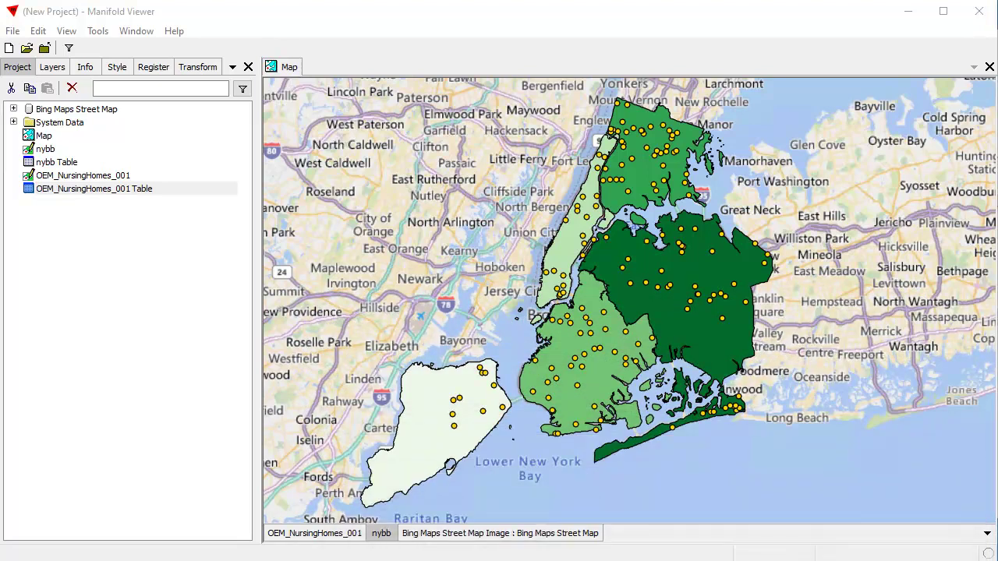